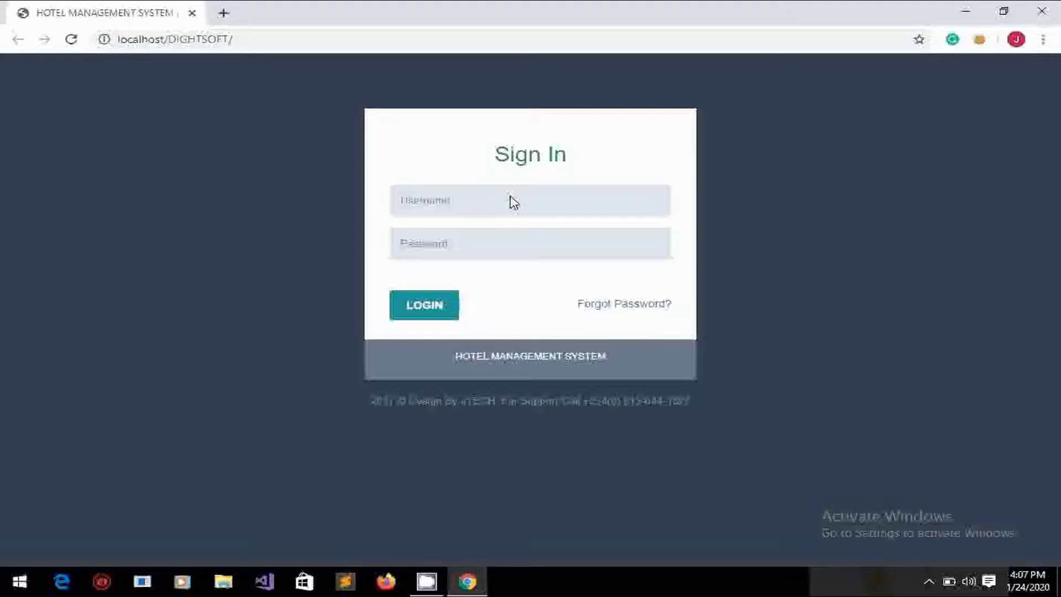
Open the hotel app and sign in with the admin username and password.
click(509, 202)
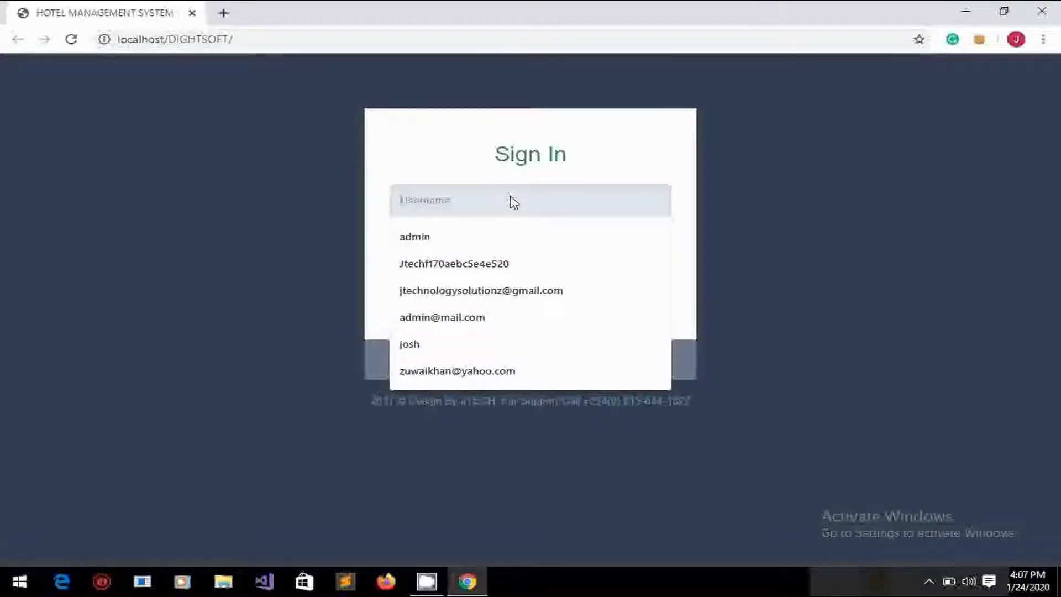
text(admi)
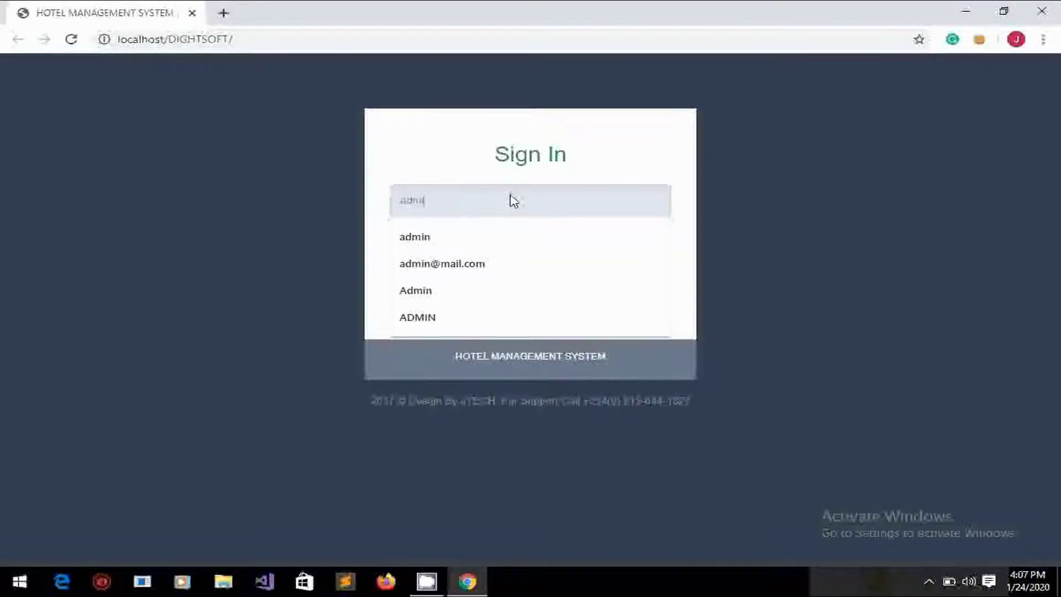
text(n)
key(Tab)
click(427, 308)
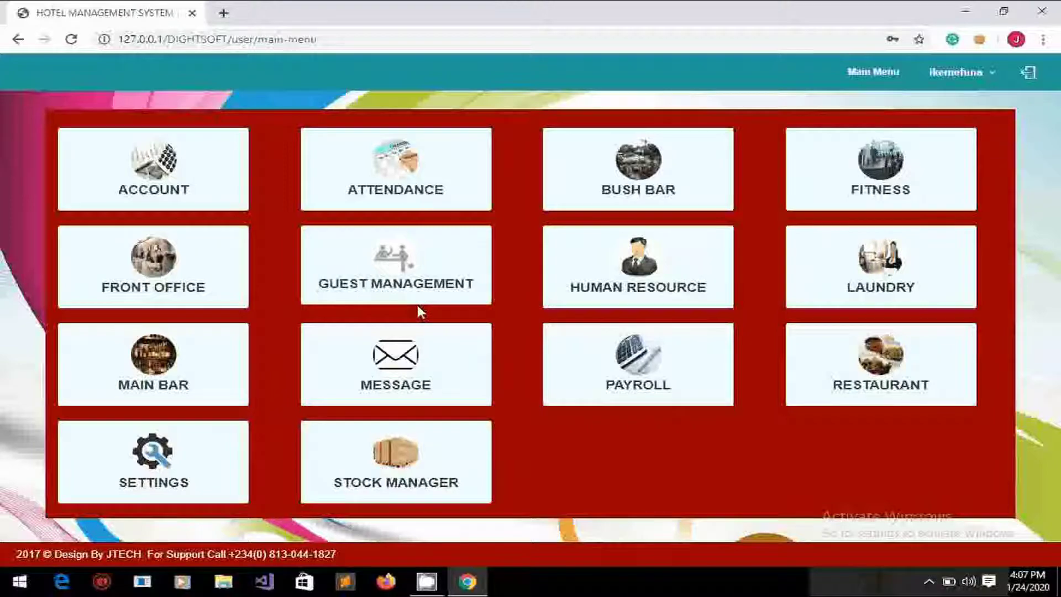
Go to Front Office and pick an available room to start a guest registration.
click(160, 262)
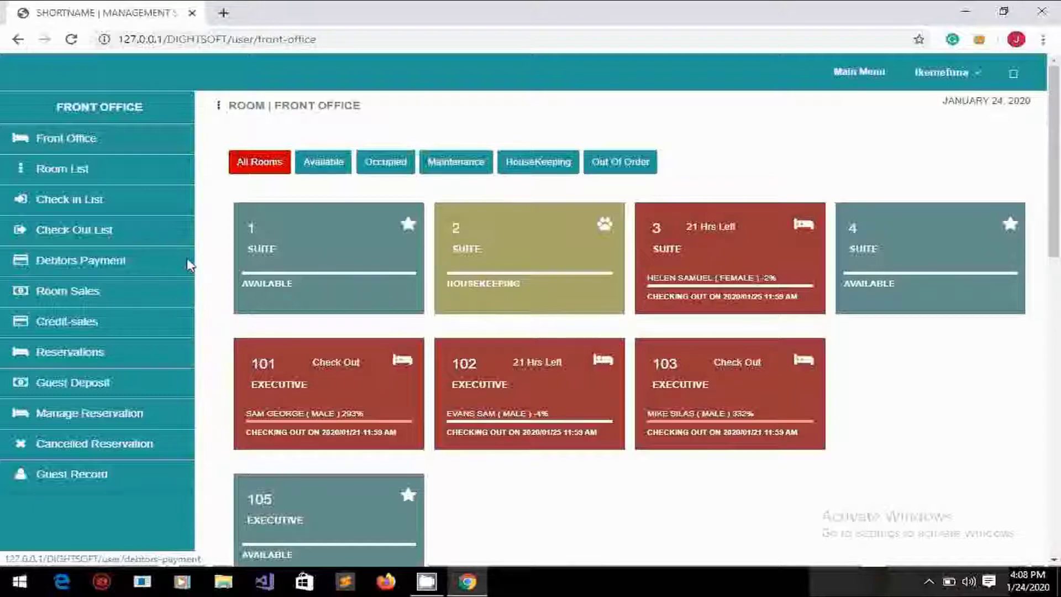
click(846, 219)
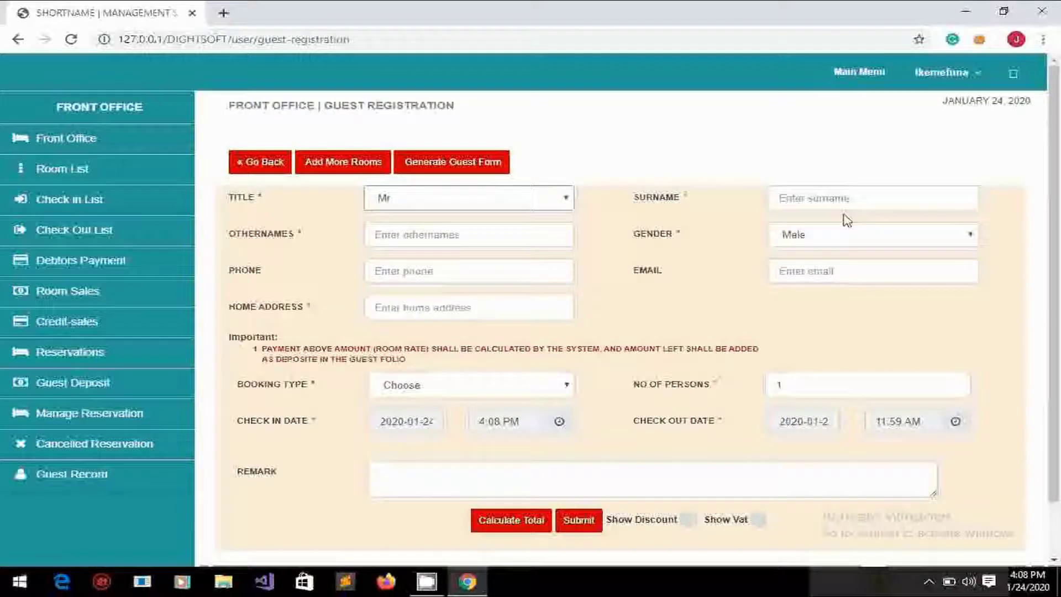
Enter Mr John Doe's names, gender, phone number, email and home address.
click(865, 208)
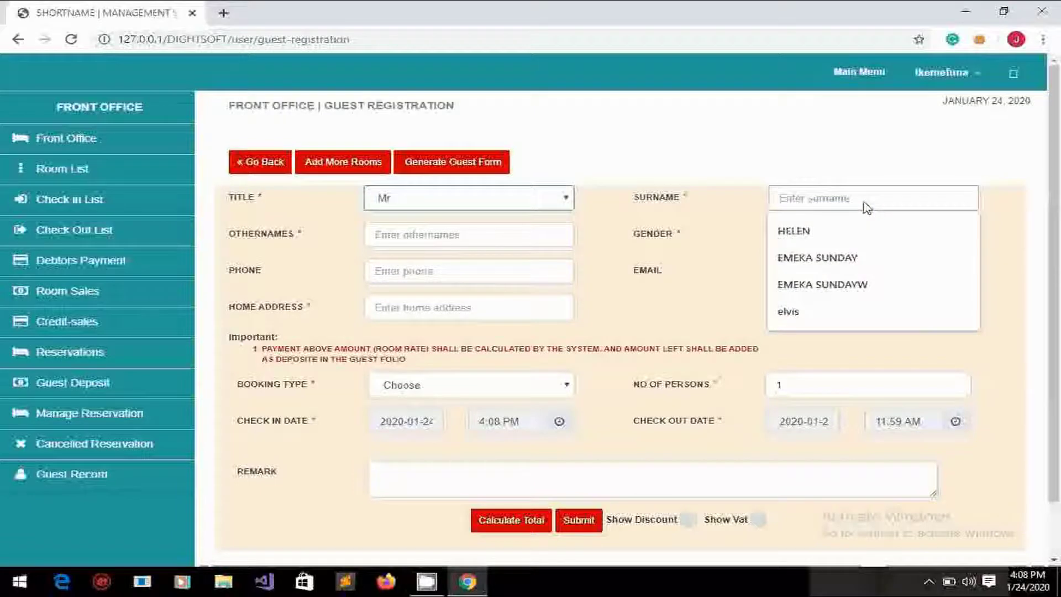
click(865, 208)
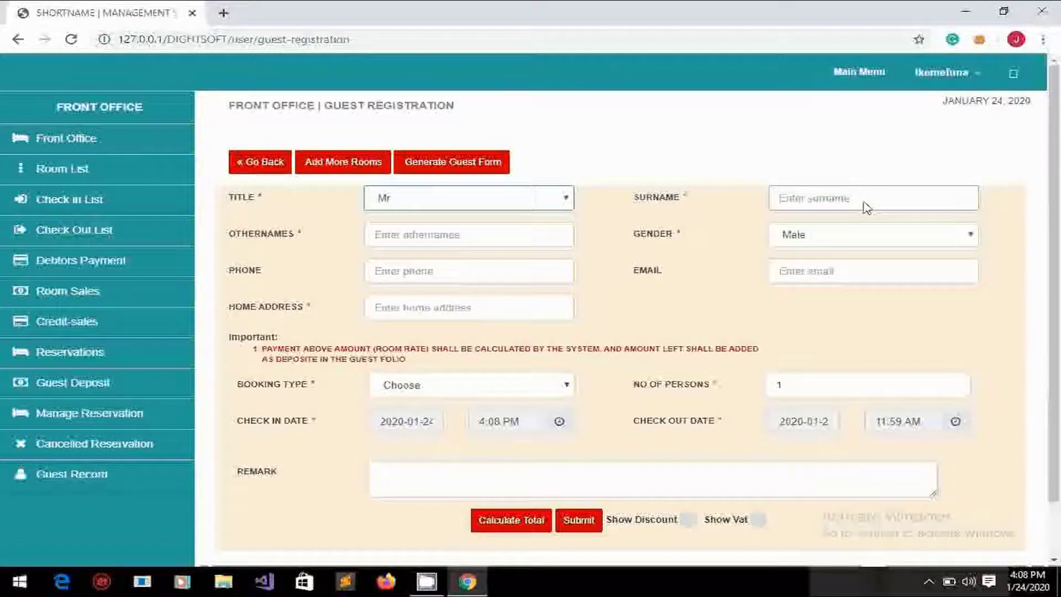
text(DOE)
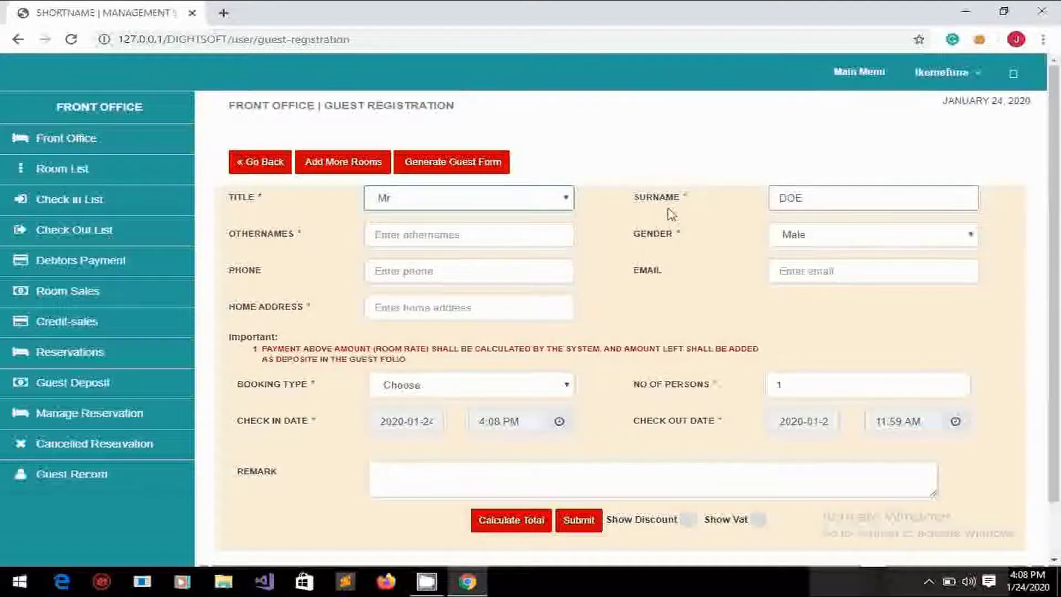
click(475, 240)
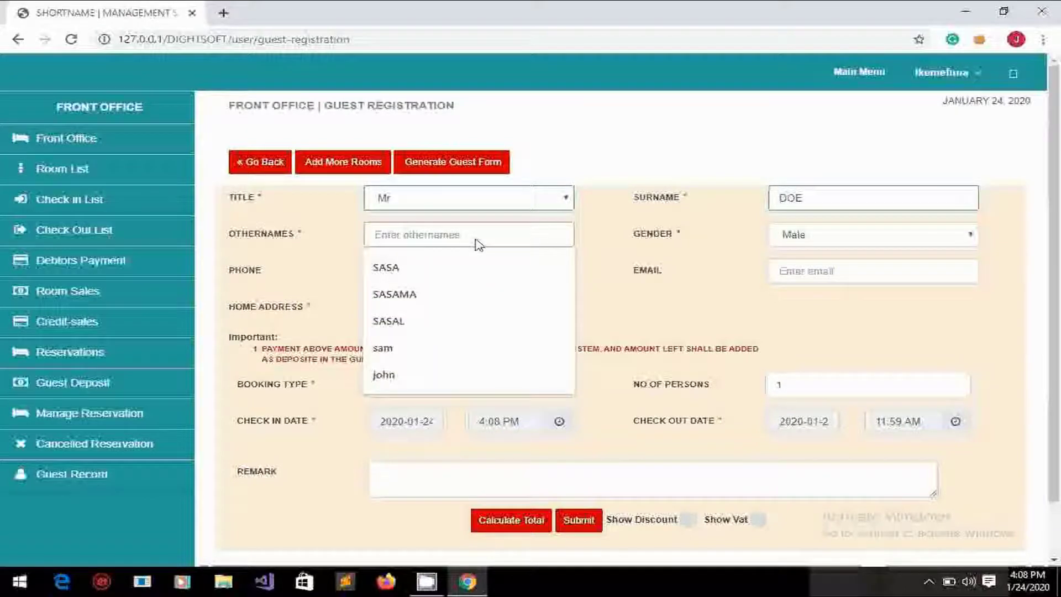
text(JOHN)
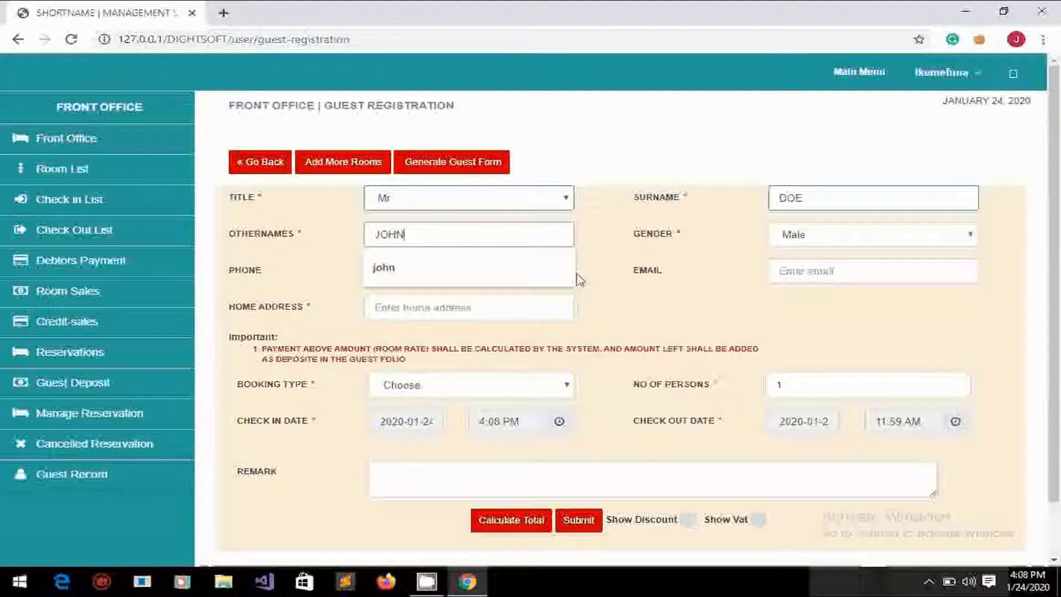
click(405, 280)
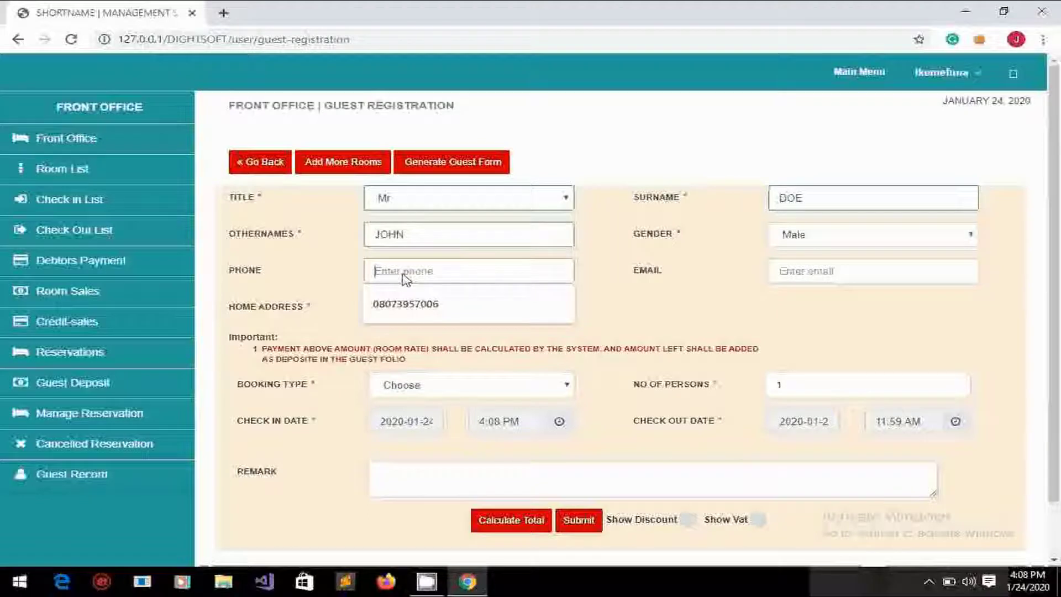
text(98675)
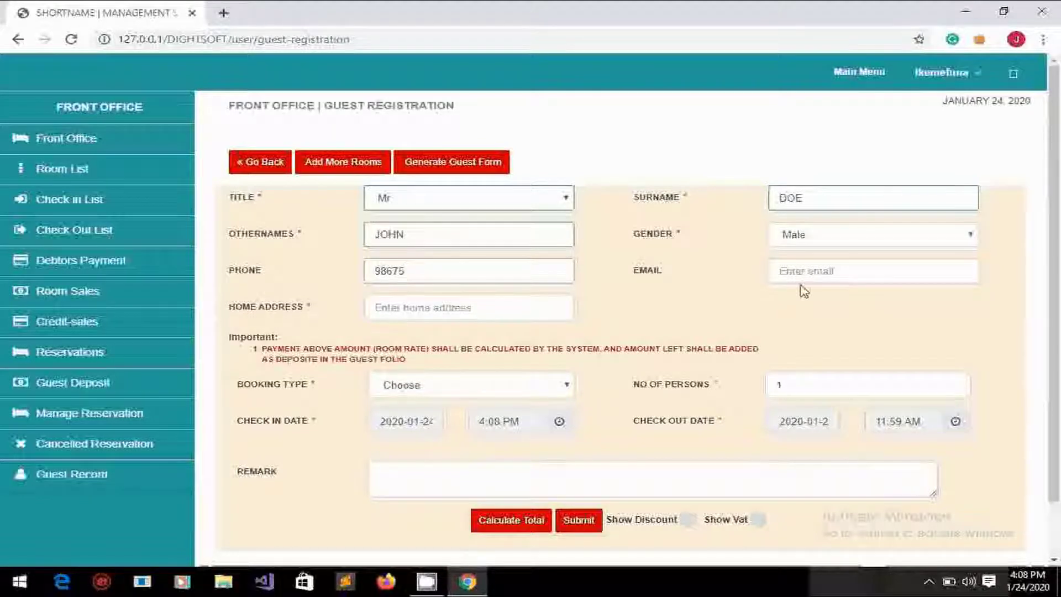
click(809, 274)
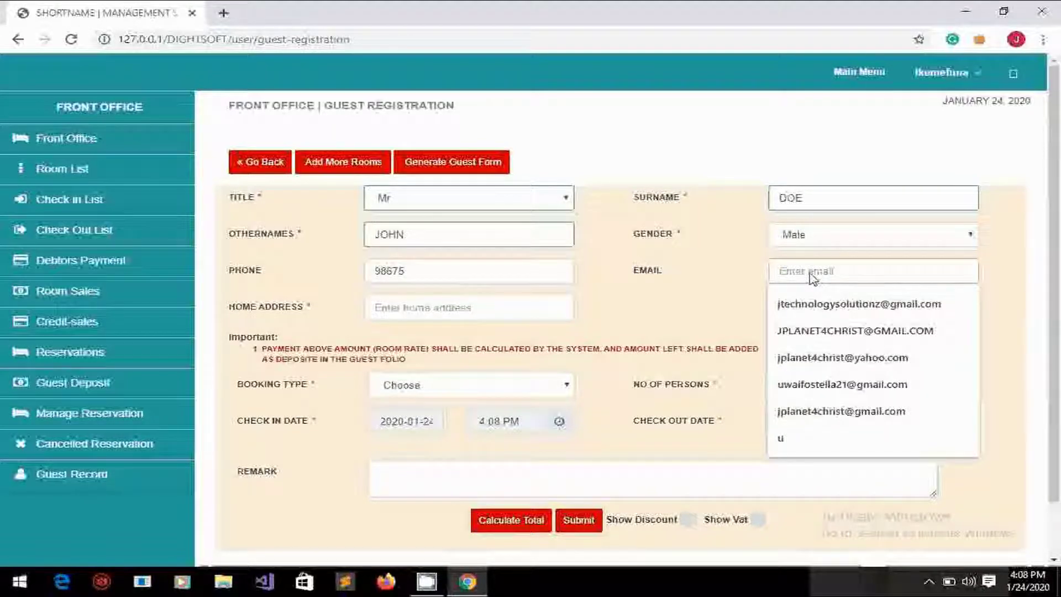
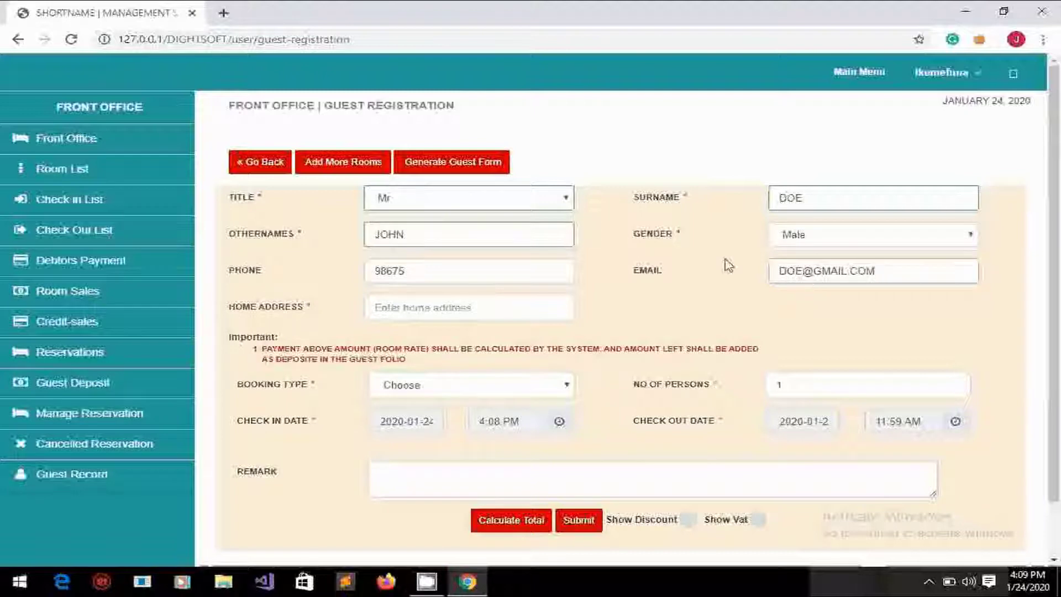
click(525, 312)
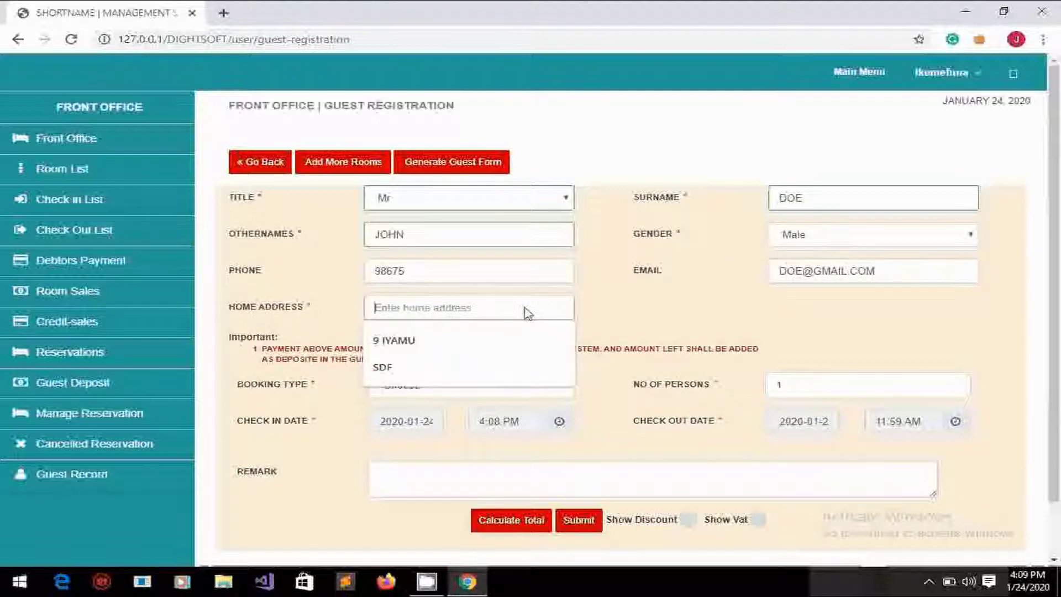
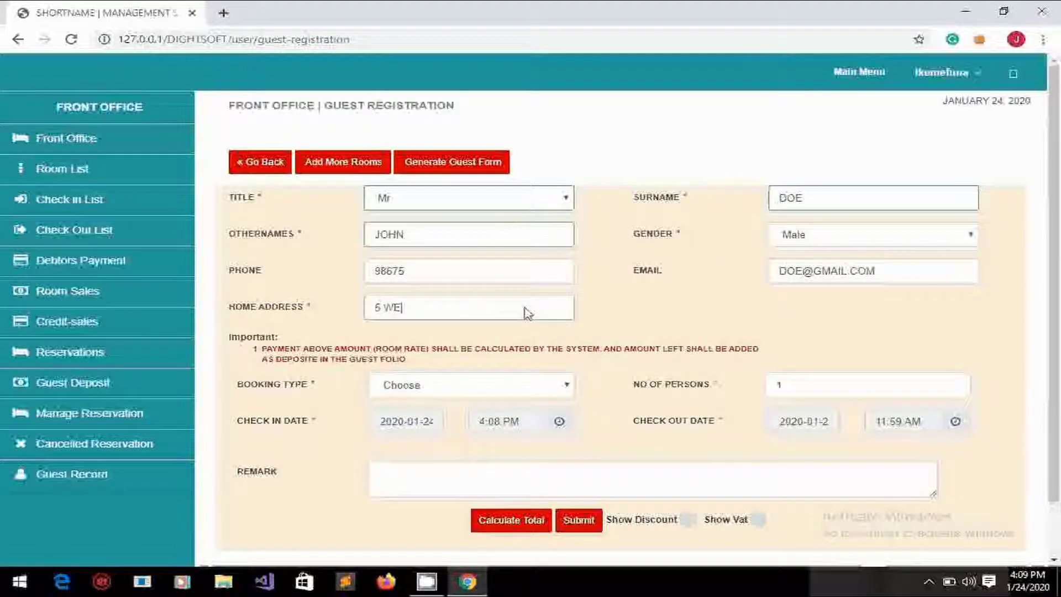
Set booking type to INDIVIDUAL and check-out date to 25 January 2020.
click(569, 390)
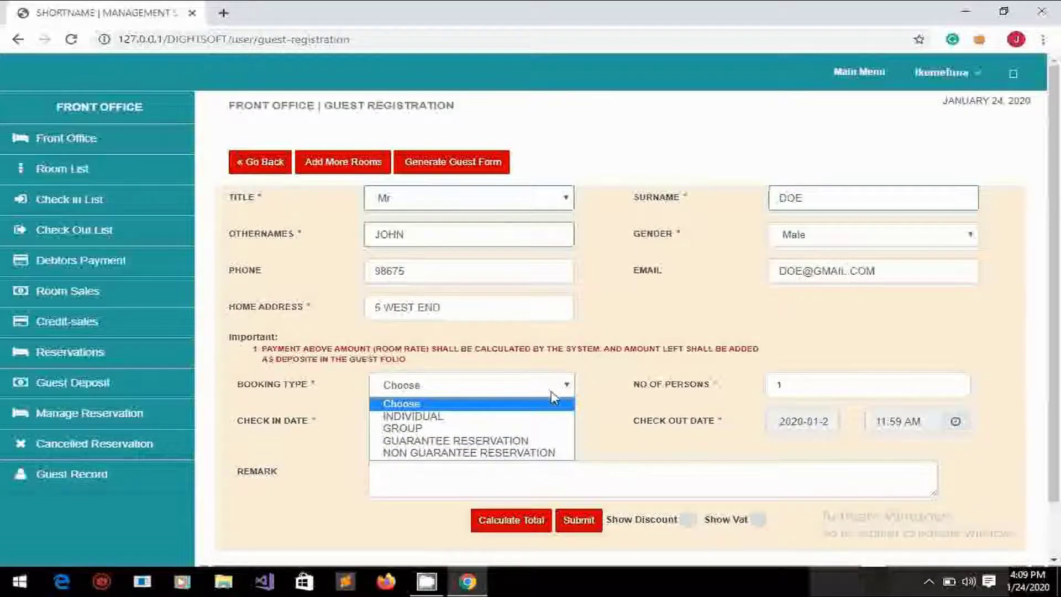
click(439, 416)
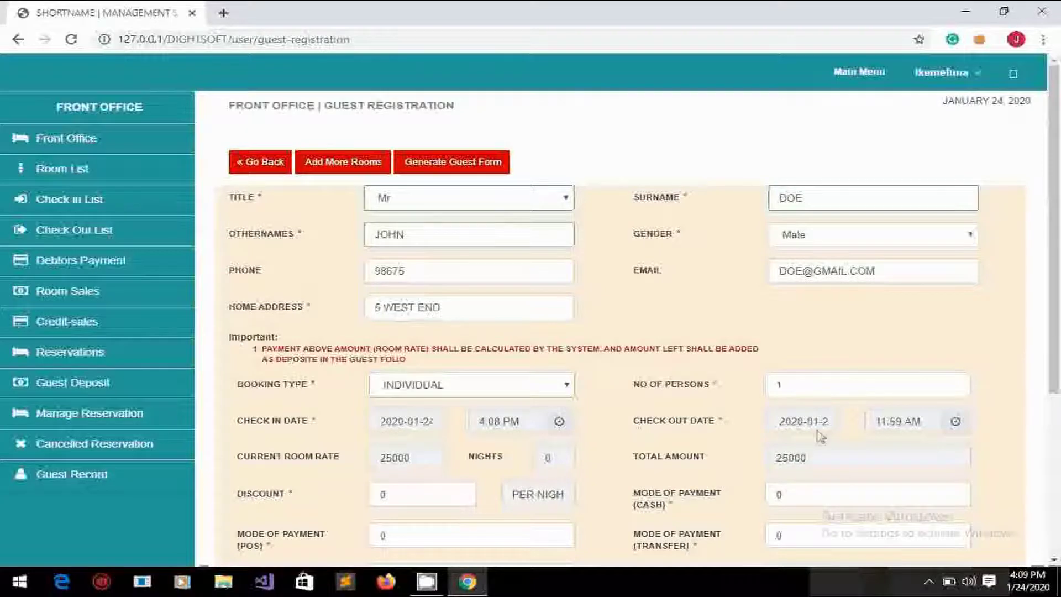
click(820, 437)
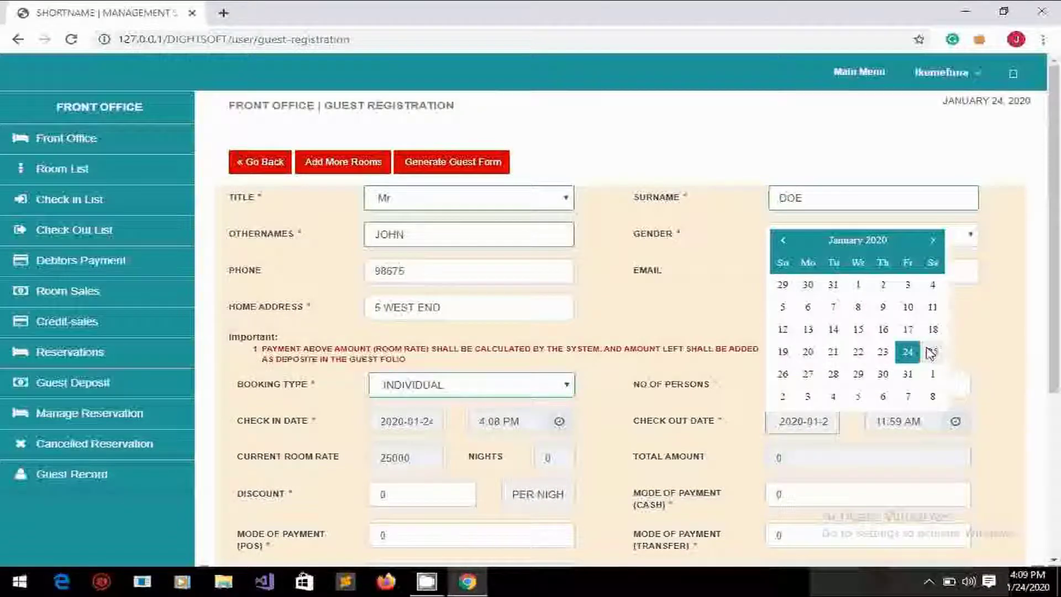
click(931, 353)
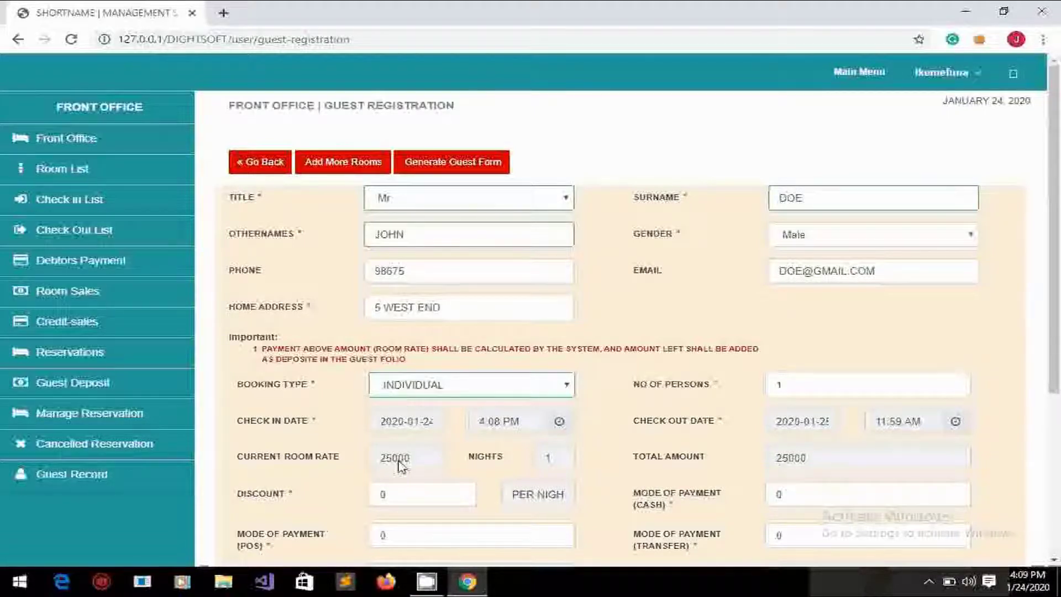
drag(1051, 332, 1052, 413)
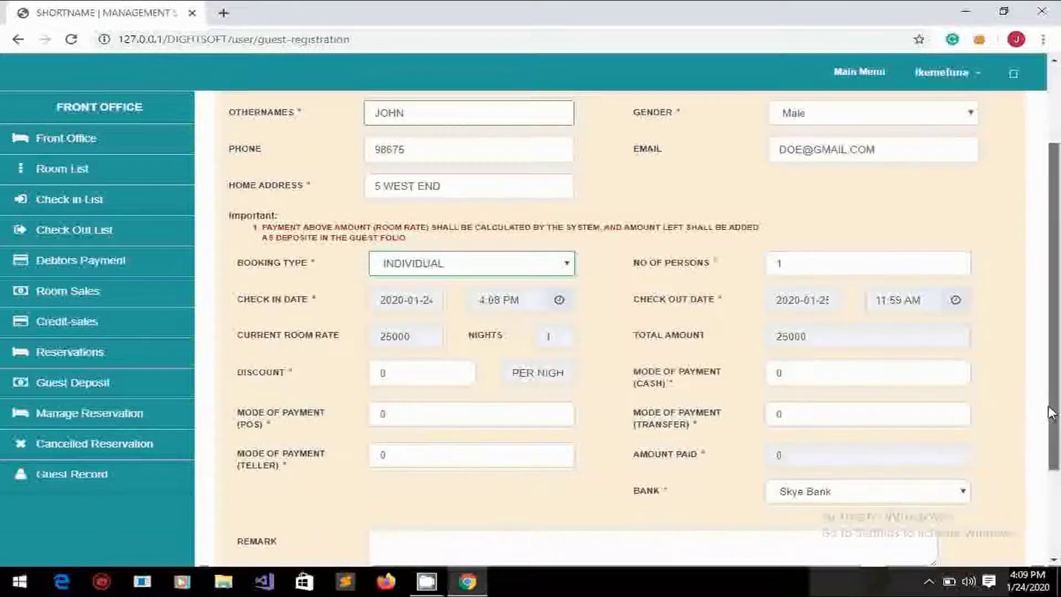
scroll(417, 367, down, 1)
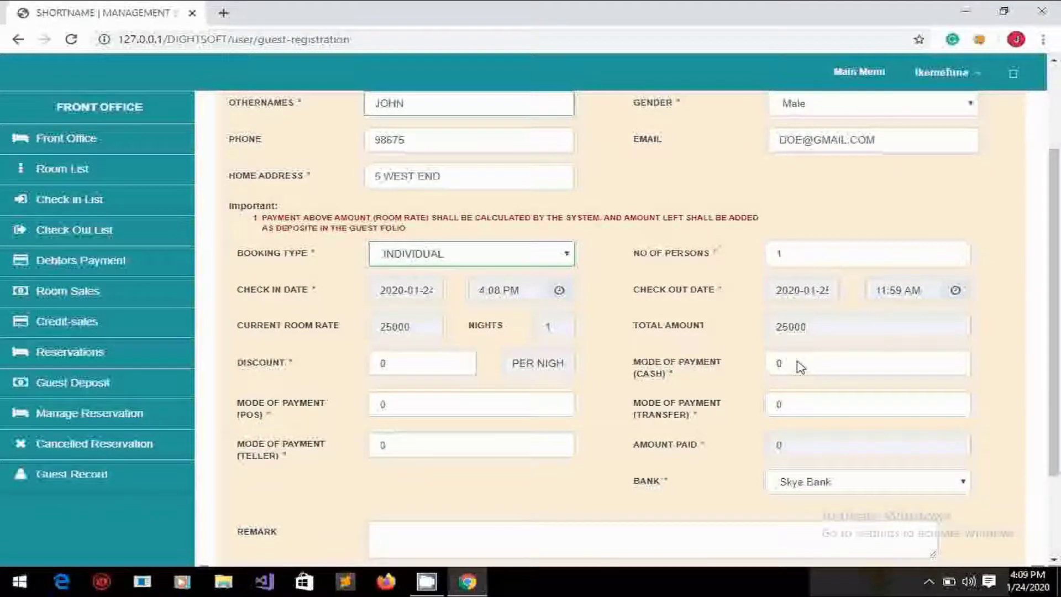
Correct the cash payment amount and submit the guest registration.
drag(798, 367, 772, 368)
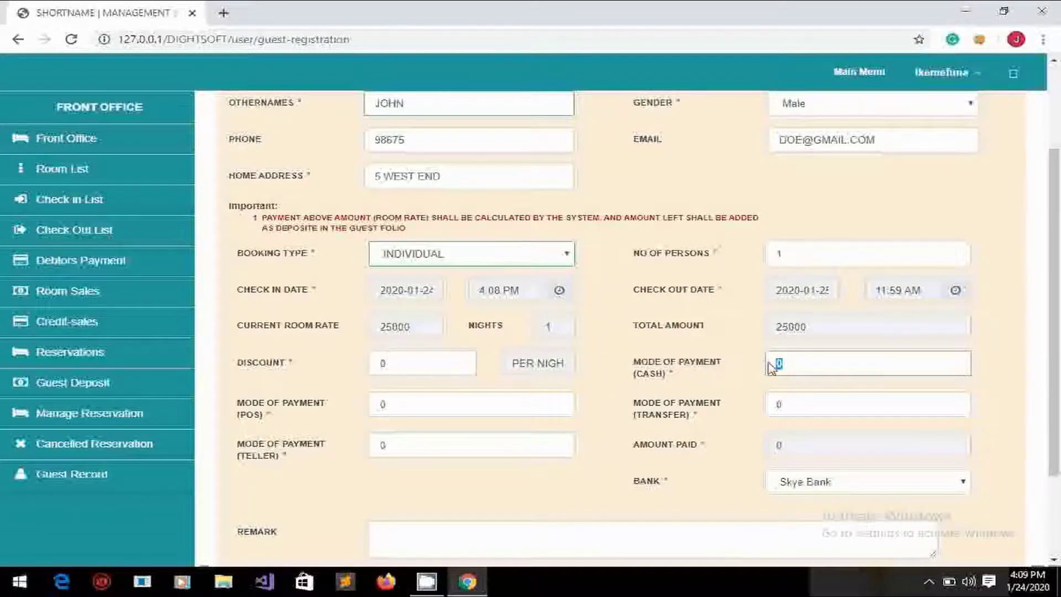
text(252)
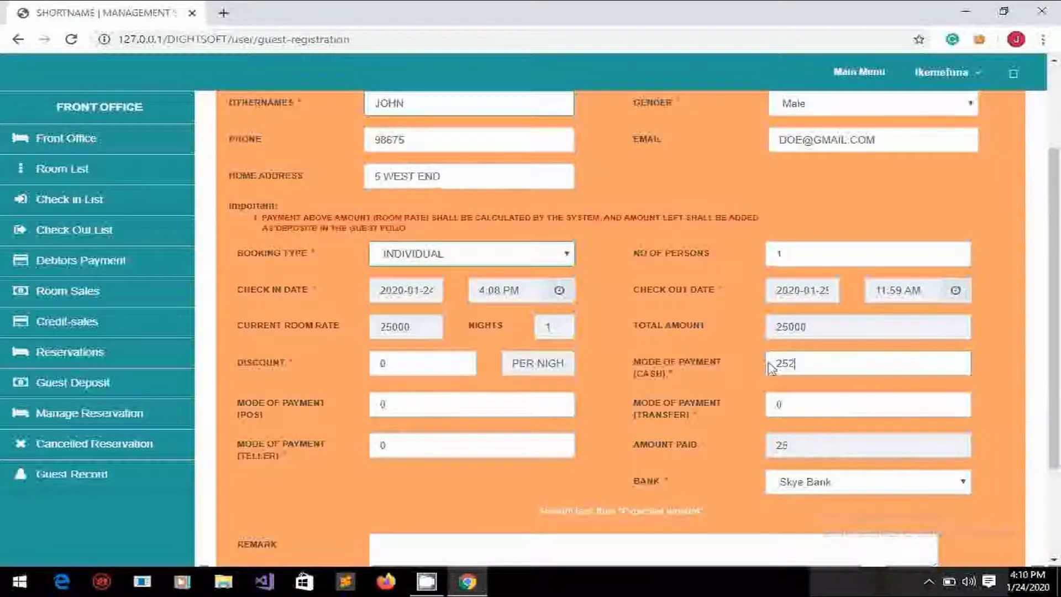
key(BackSpace)
text(00)
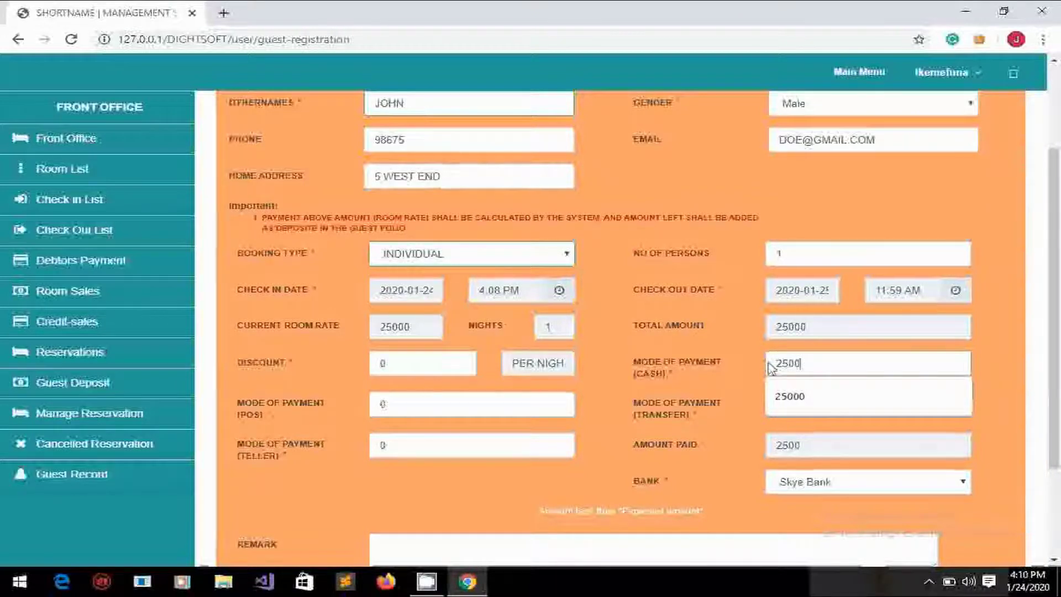
key(Return)
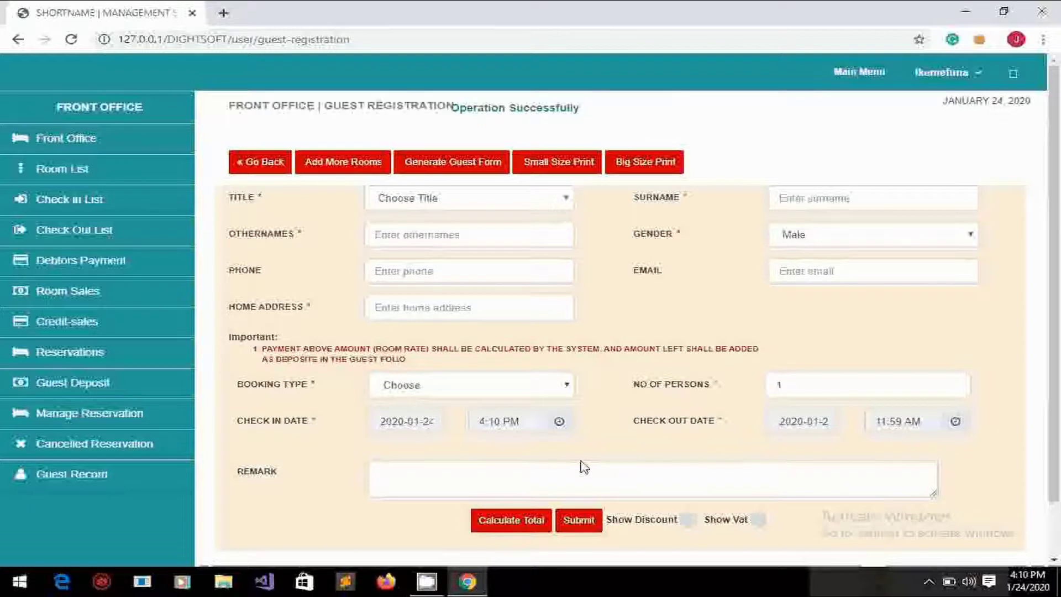
Check Suite 1 is occupied by Doe John on the room board, then return to the main menu.
click(61, 146)
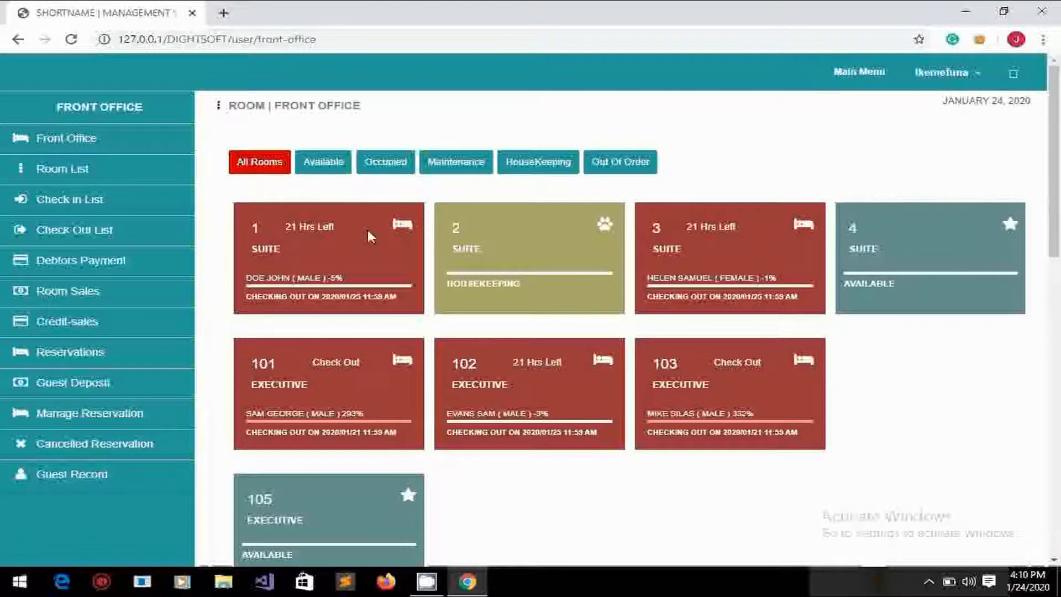
click(860, 72)
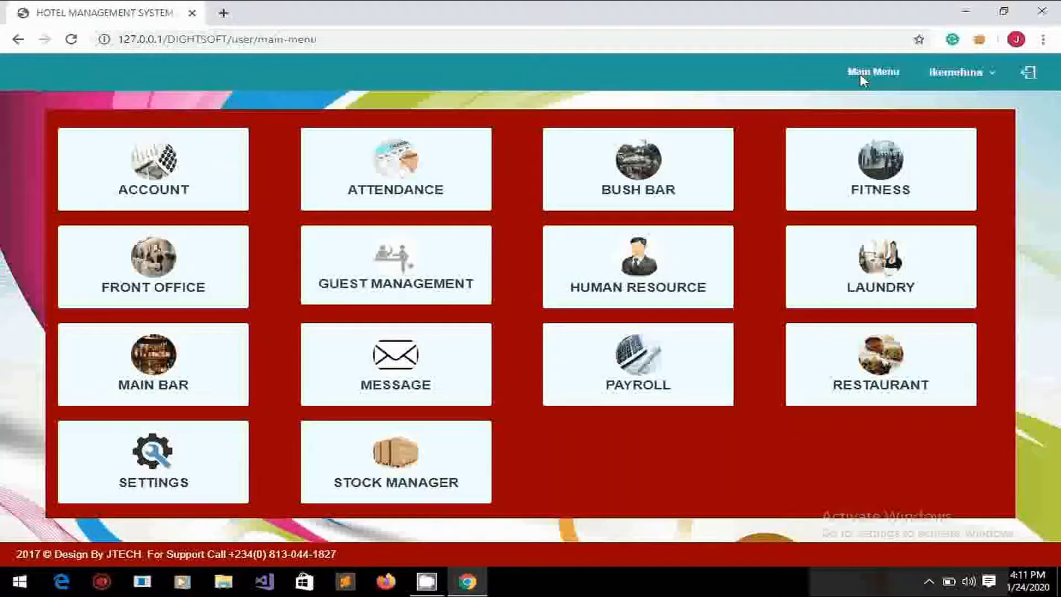
Open the Restaurant guest service page for the Room 1 guest.
click(884, 362)
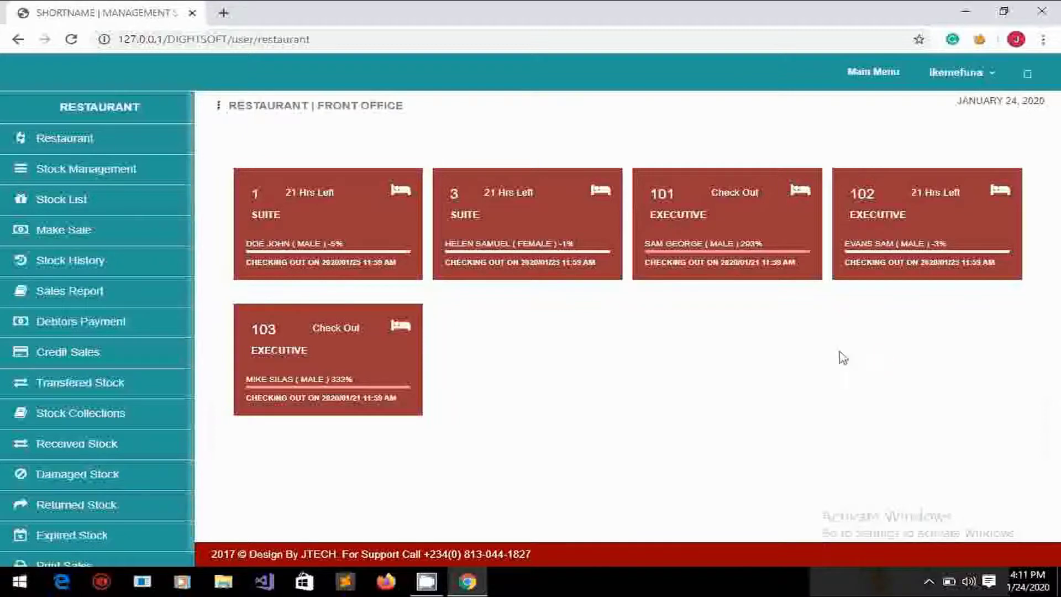
click(259, 205)
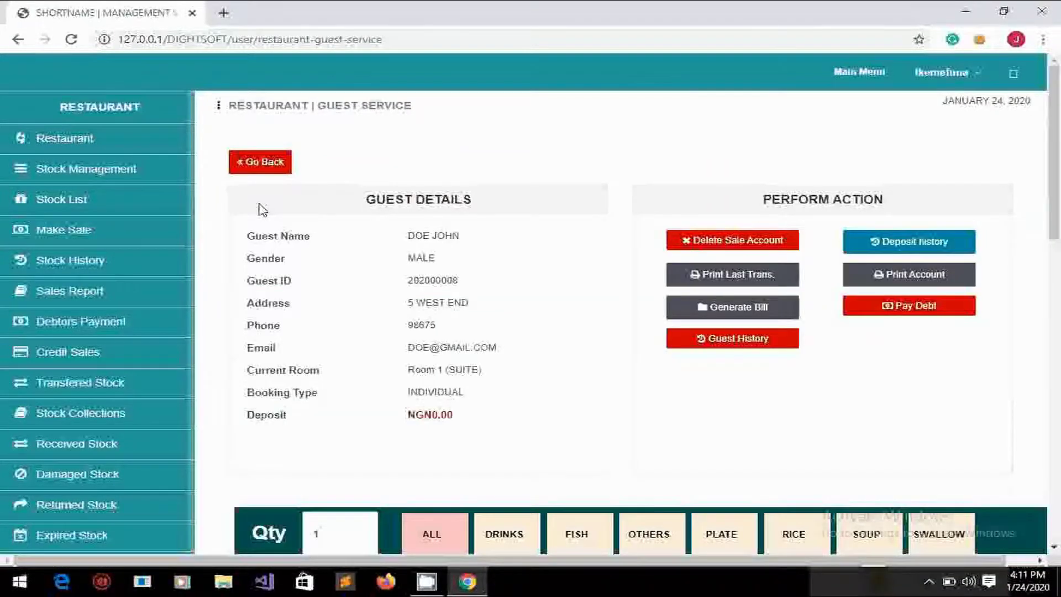
scroll(260, 209, down, 3)
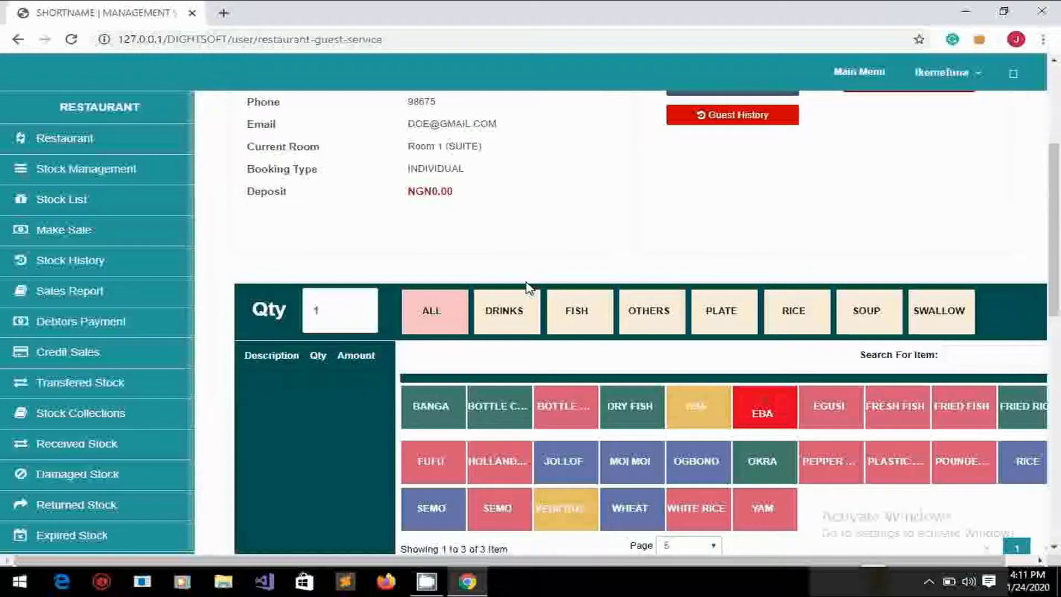
scroll(497, 274, up, 2)
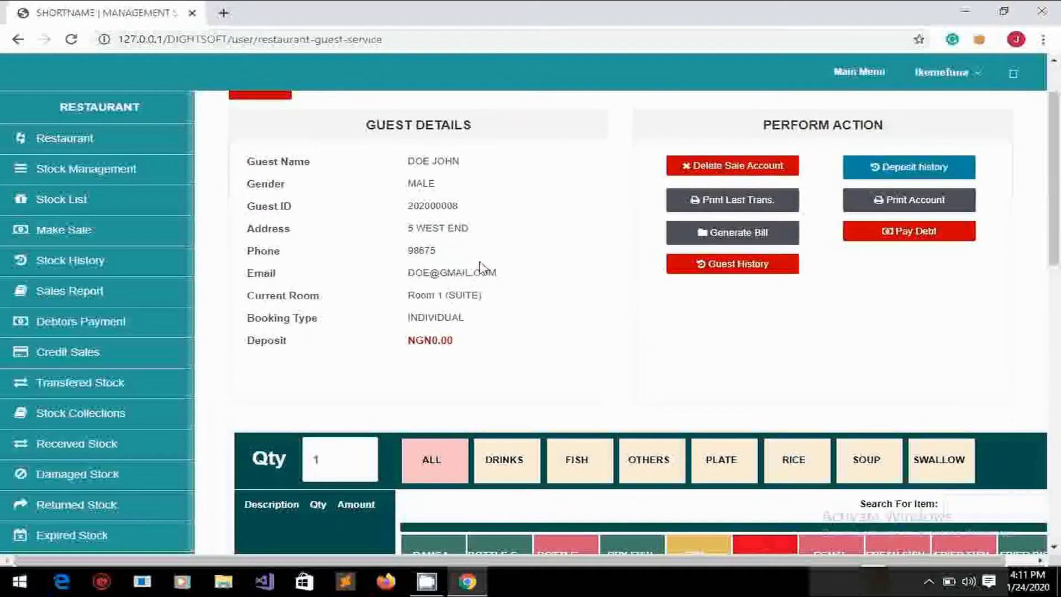